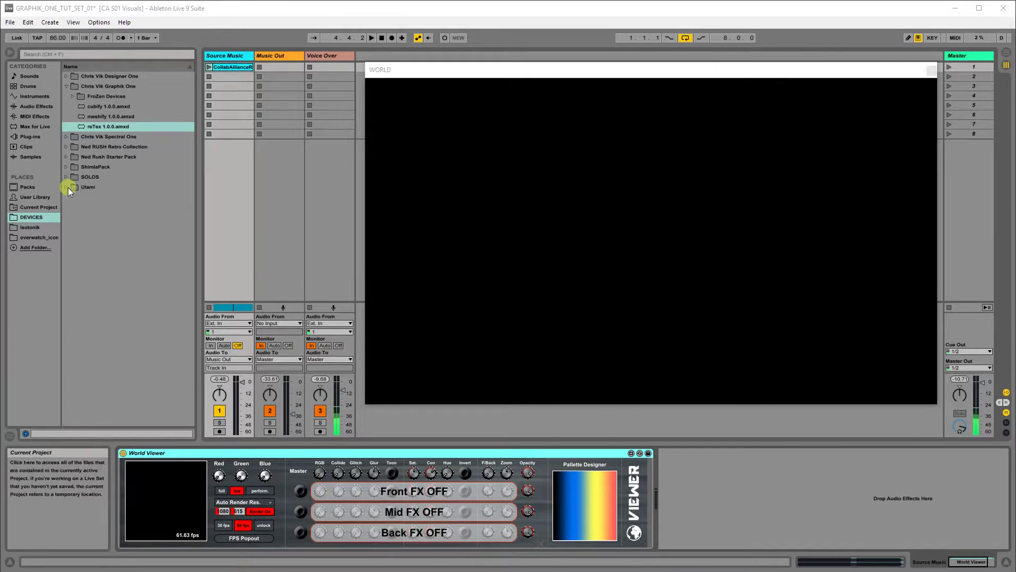
# - Load meshify 1.0.0 from the Graphik ONE pack after the World Viewer on the Source Music track
pyautogui.click(34, 229)
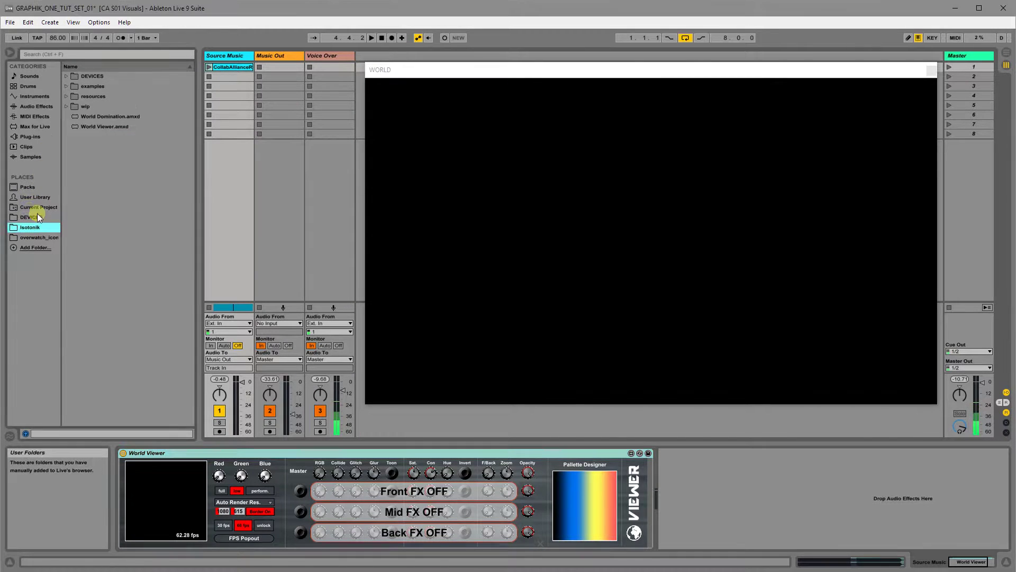
pyautogui.click(36, 186)
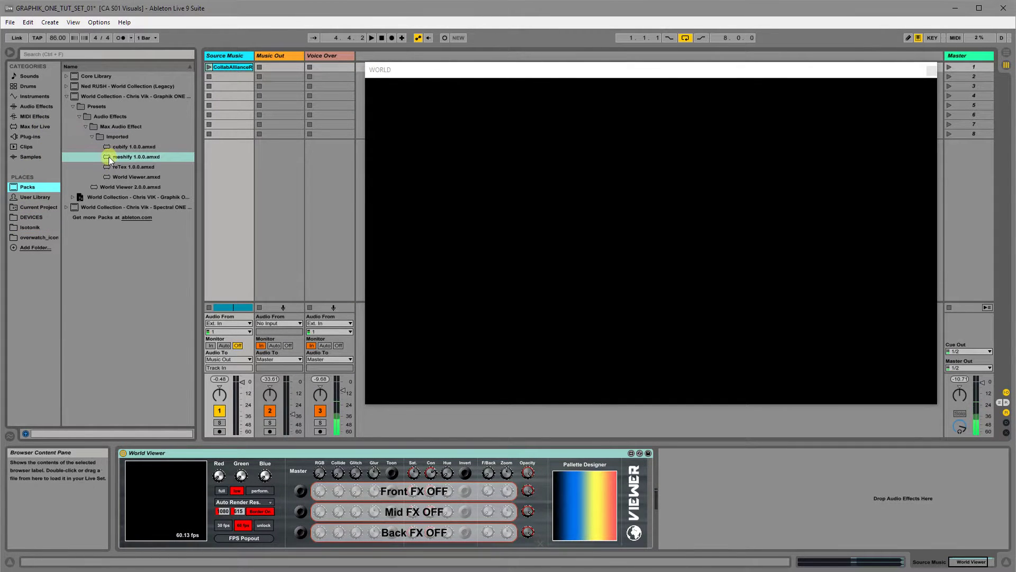
pyautogui.moveTo(110, 159); pyautogui.dragTo(252, 229)
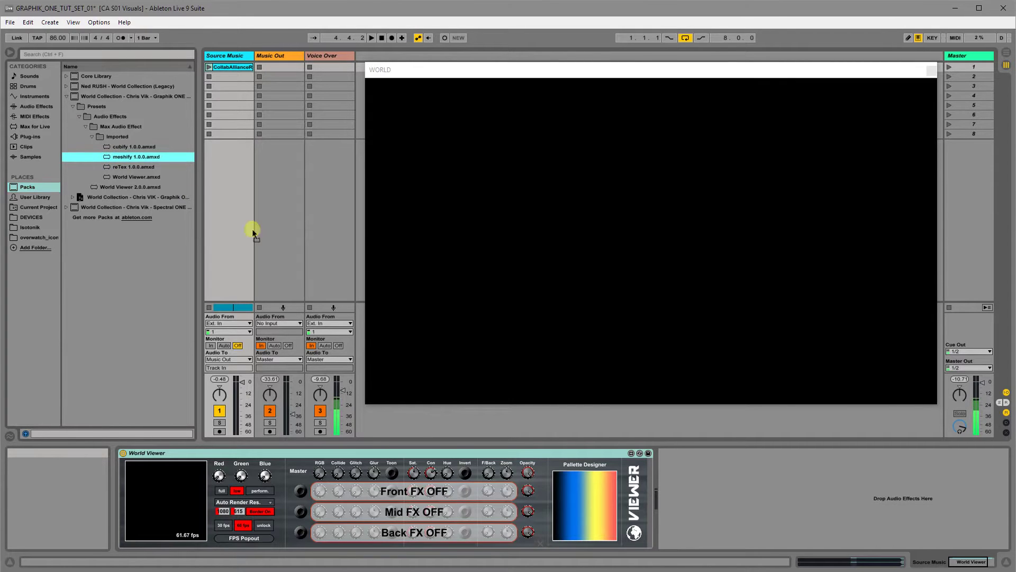
pyautogui.moveTo(720, 475); pyautogui.dragTo(720, 475)
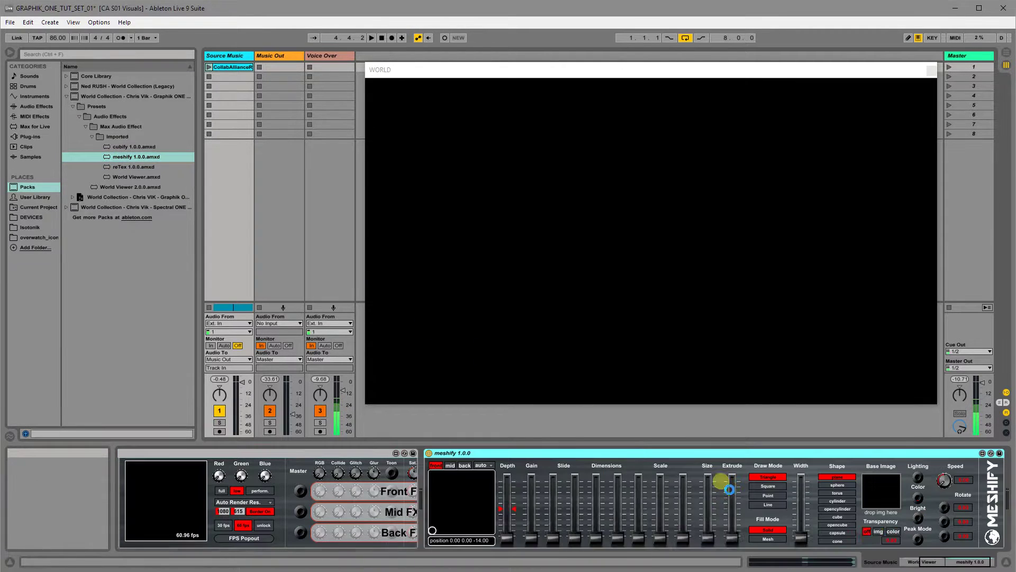
pyautogui.press('space')
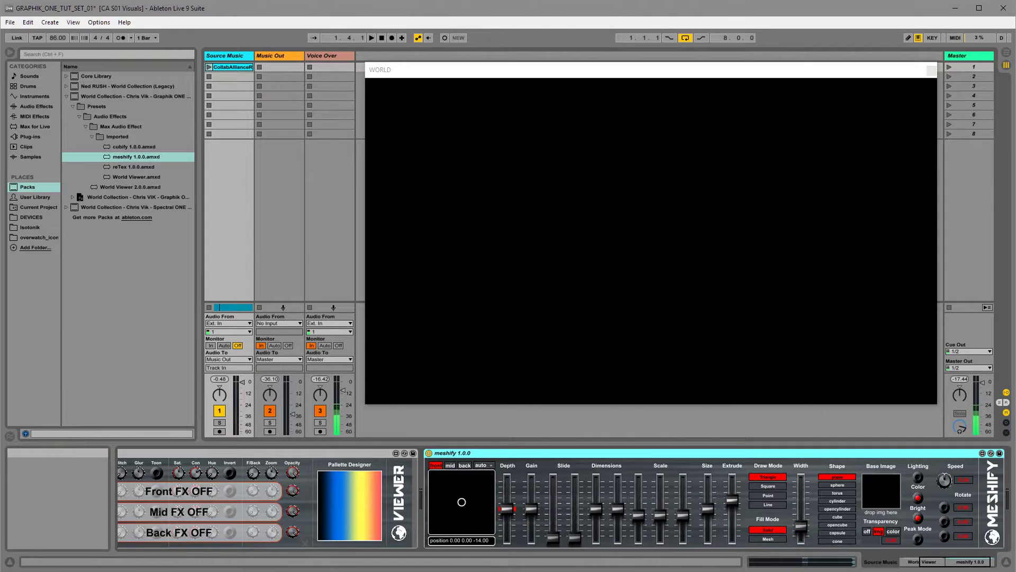
# - Set ccTq81Q.png from the overwatch_icon folder as meshify's base image and start playback
pyautogui.click(37, 227)
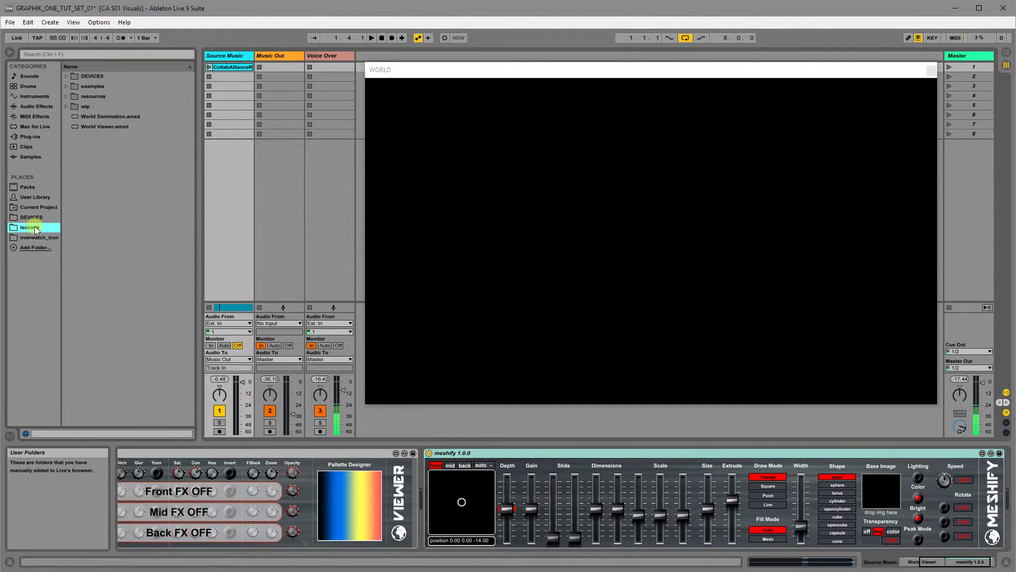
pyautogui.click(52, 239)
pyautogui.click(89, 119)
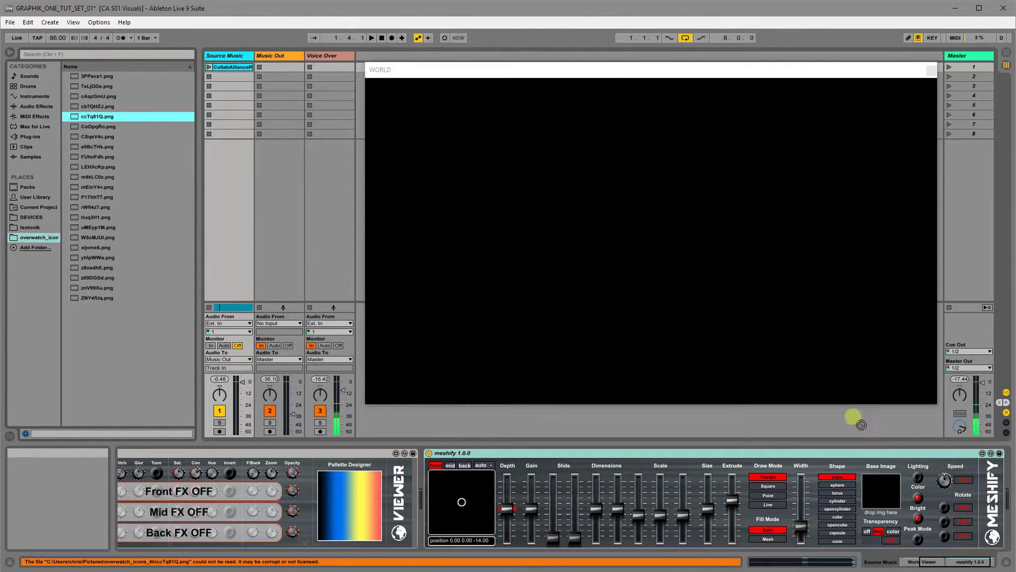
pyautogui.moveTo(887, 487); pyautogui.dragTo(883, 490)
pyautogui.press('space')
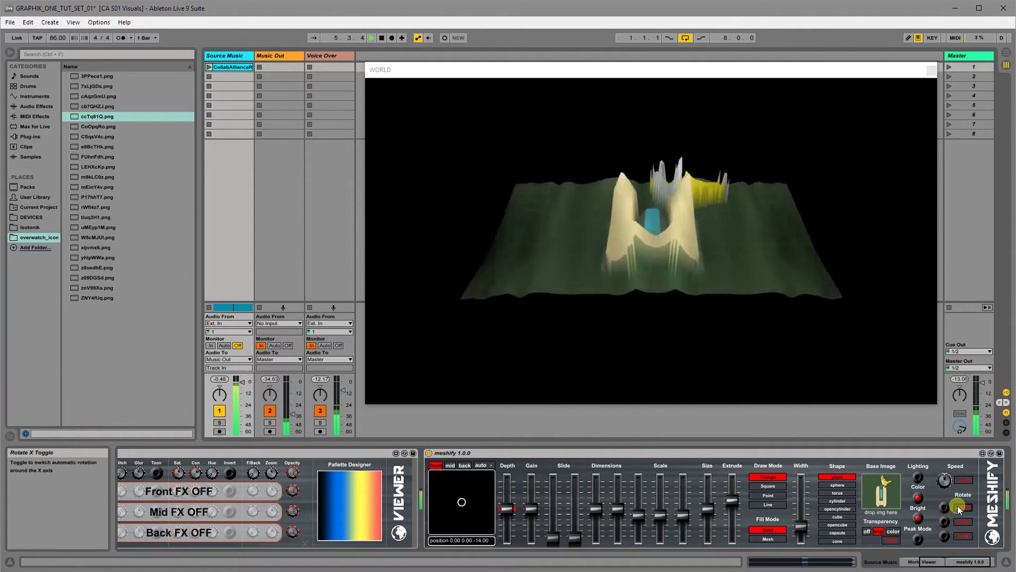
# - Rotate the mesh around its X axis to view the audio-driven extrusion from different angles
pyautogui.moveTo(960, 506)
pyautogui.mouseDown()
pyautogui.moveTo(972, 536)
pyautogui.moveTo(964, 524)
pyautogui.mouseUp()
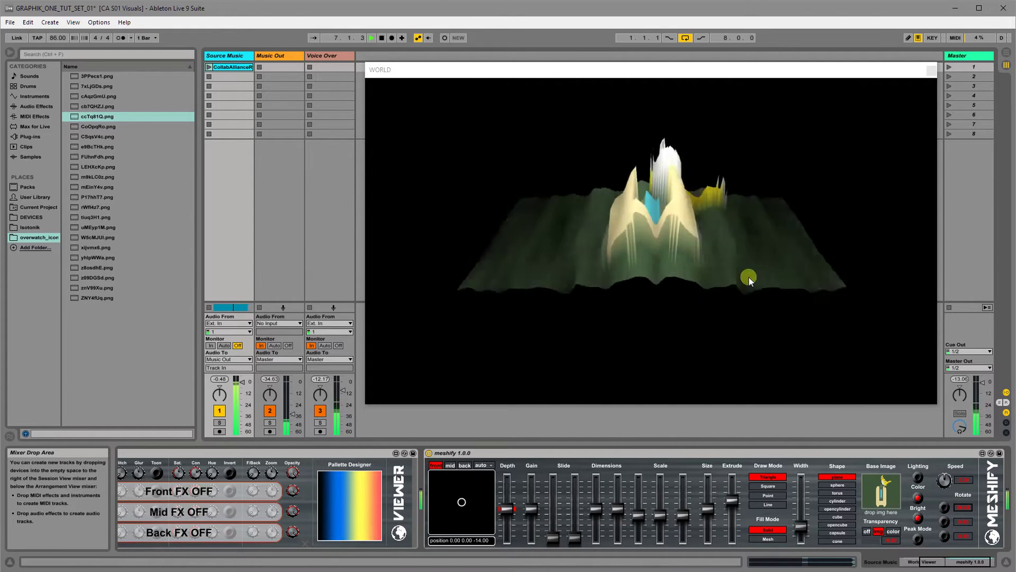
pyautogui.moveTo(672, 240)
pyautogui.mouseDown()
pyautogui.moveTo(542, 240)
pyautogui.moveTo(578, 232)
pyautogui.mouseUp()
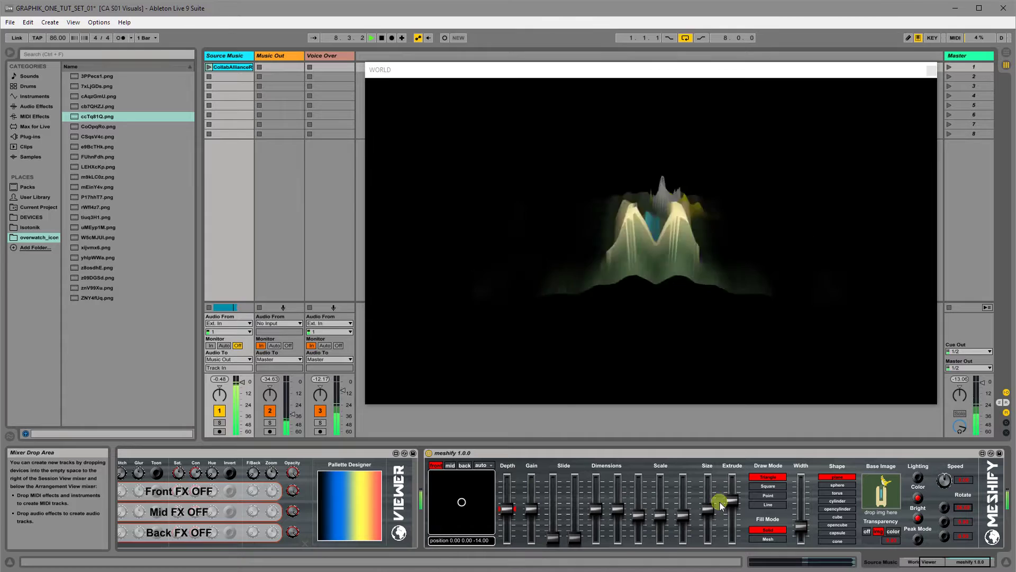
pyautogui.moveTo(972, 510); pyautogui.dragTo(972, 522)
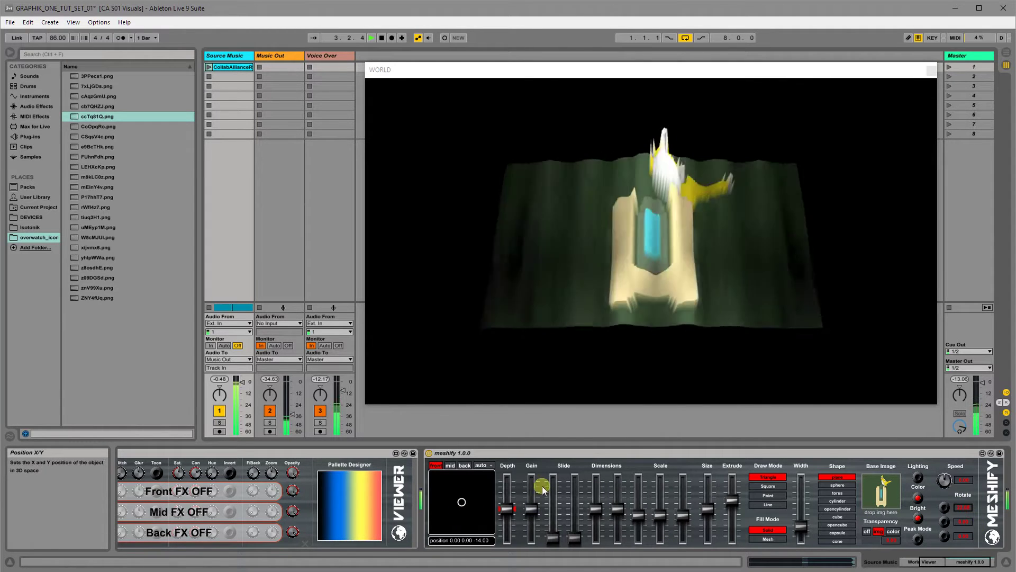
# - Lower both mesh Dimensions values to minimum, tilt the mesh, and raise both dimensions close to maximum
pyautogui.click(596, 500)
pyautogui.moveTo(595, 500); pyautogui.dragTo(617, 545)
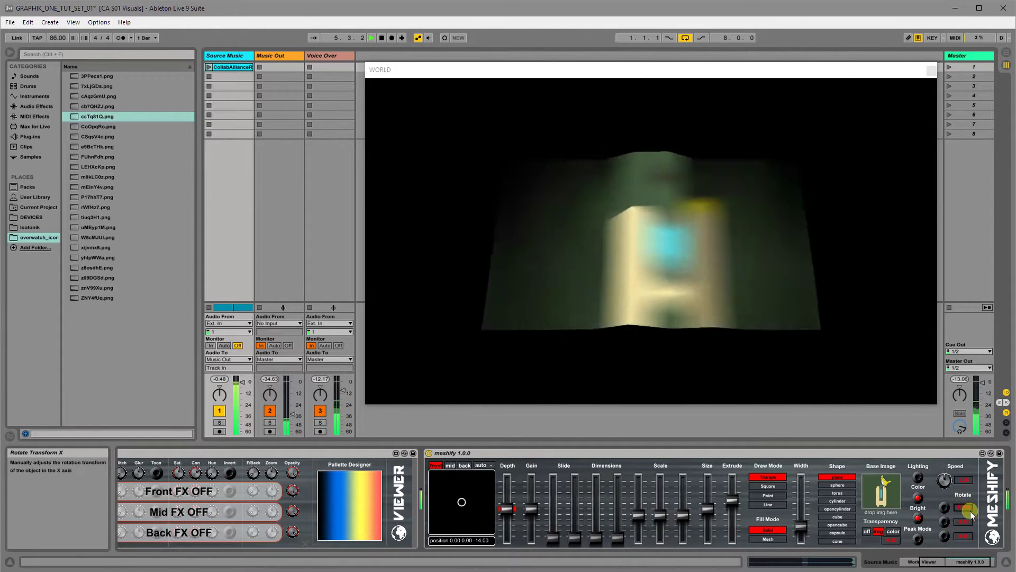
pyautogui.click(616, 521)
pyautogui.moveTo(597, 533); pyautogui.dragTo(600, 475)
pyautogui.moveTo(616, 529); pyautogui.dragTo(619, 475)
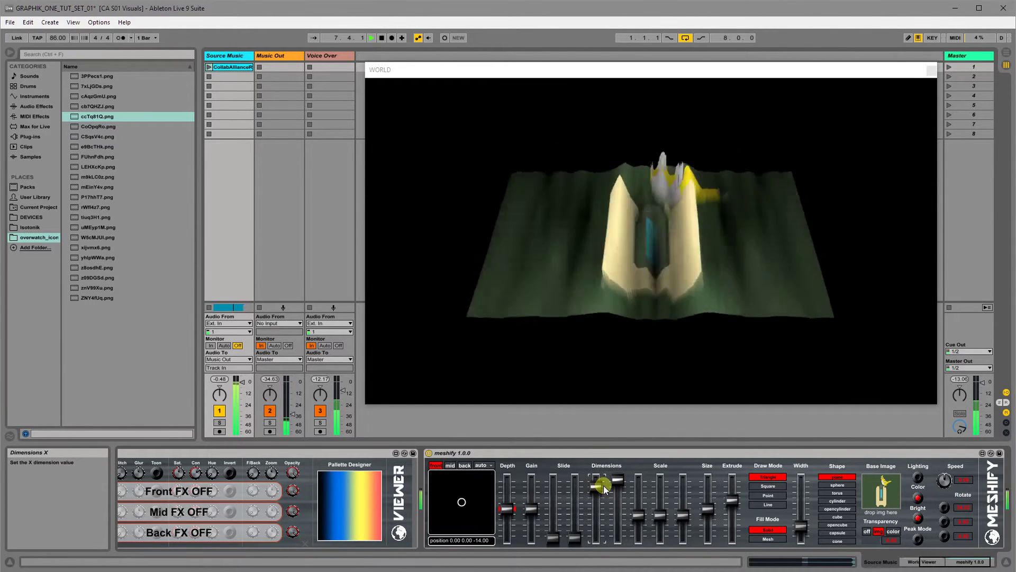
# - Try the mesh's Size and Extrude at minimum and bring both back to about mid-range
pyautogui.click(639, 299)
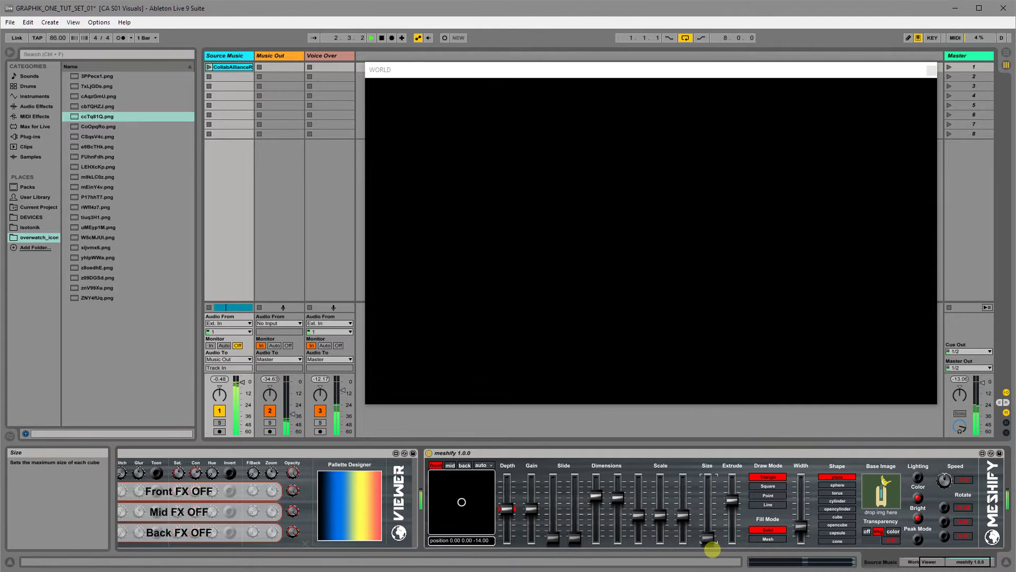
pyautogui.moveTo(712, 549); pyautogui.dragTo(709, 510)
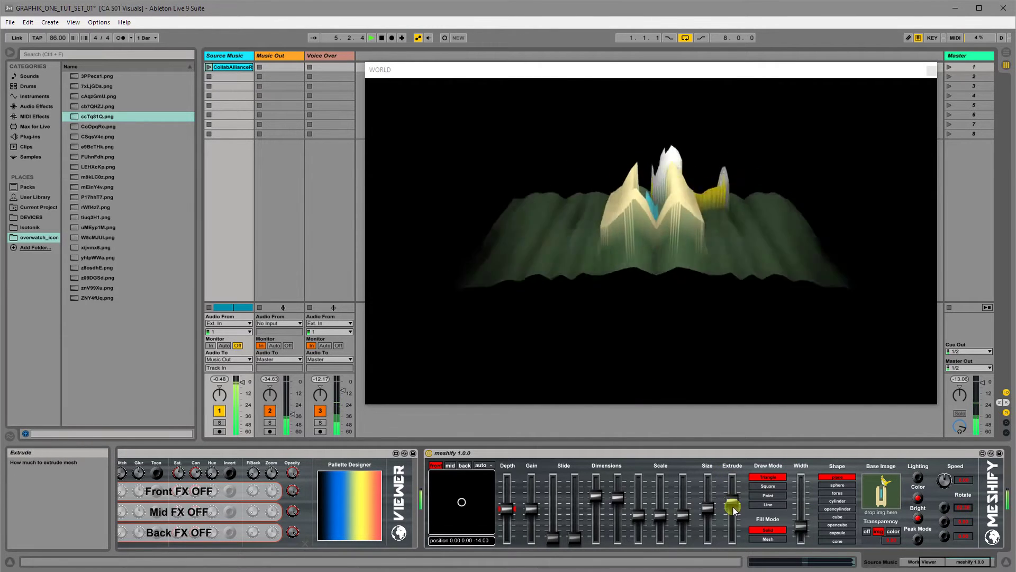
pyautogui.moveTo(734, 509); pyautogui.dragTo(720, 549)
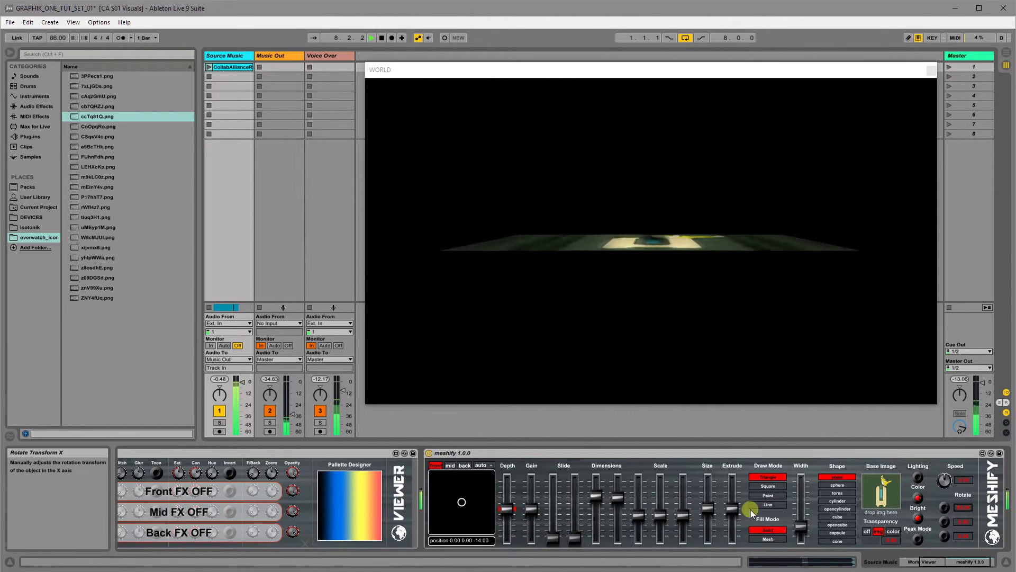
pyautogui.moveTo(732, 509); pyautogui.dragTo(715, 493)
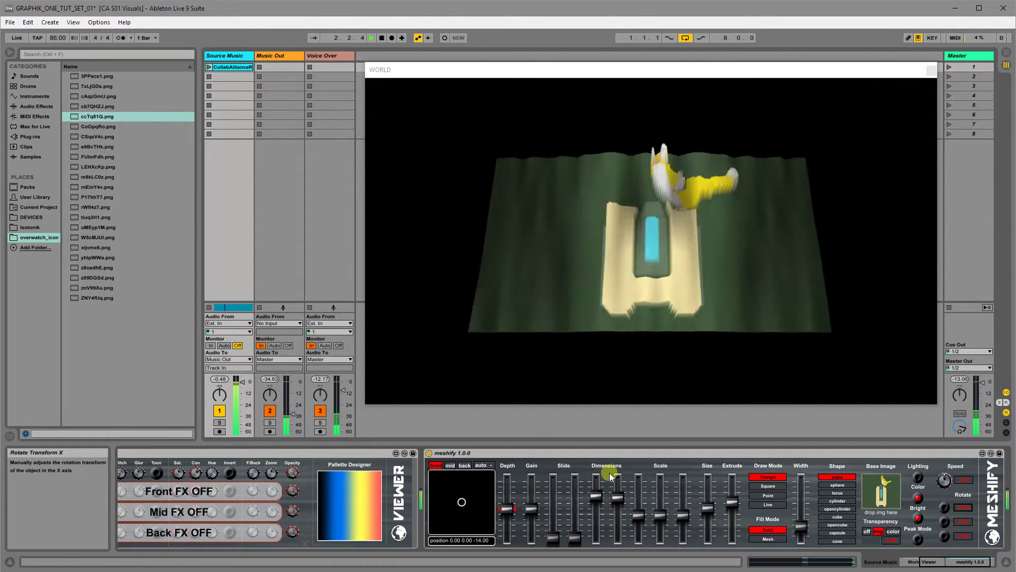
# - Preview the Square and Point draw modes and the Mesh fill, enlarge the mesh slightly, and return to Triangle with Solid fill
pyautogui.click(767, 486)
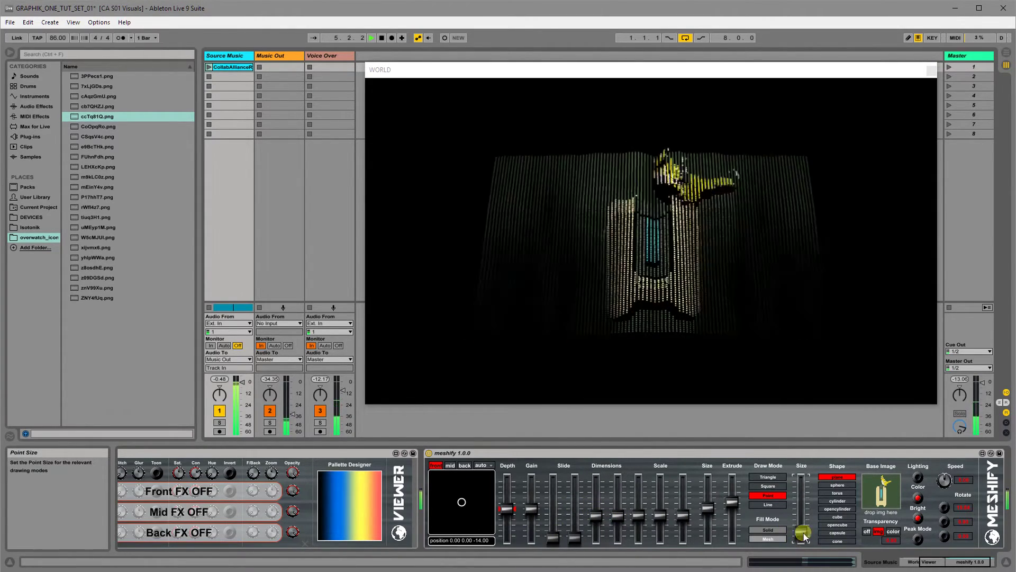
pyautogui.click(767, 495)
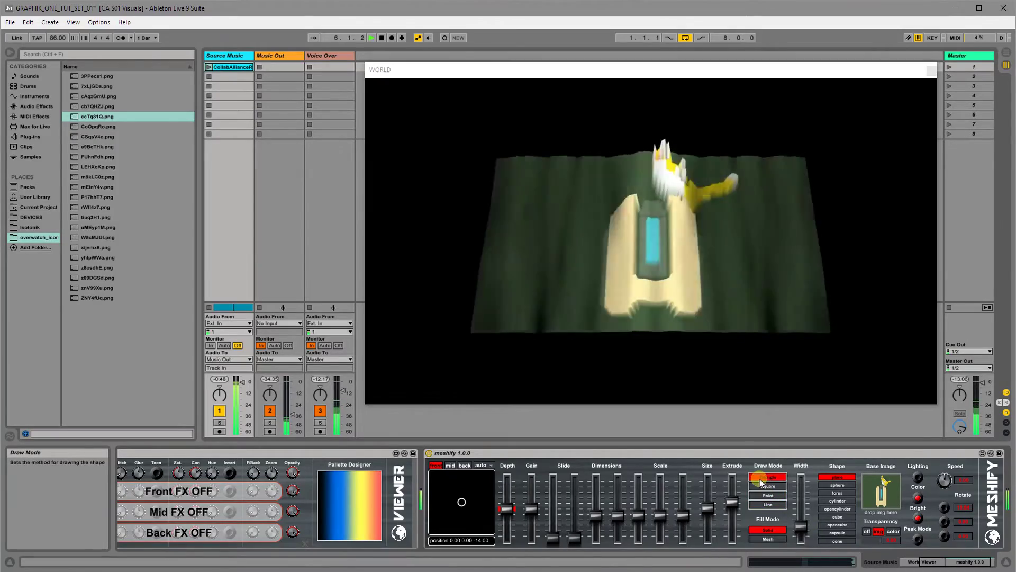
pyautogui.click(764, 536)
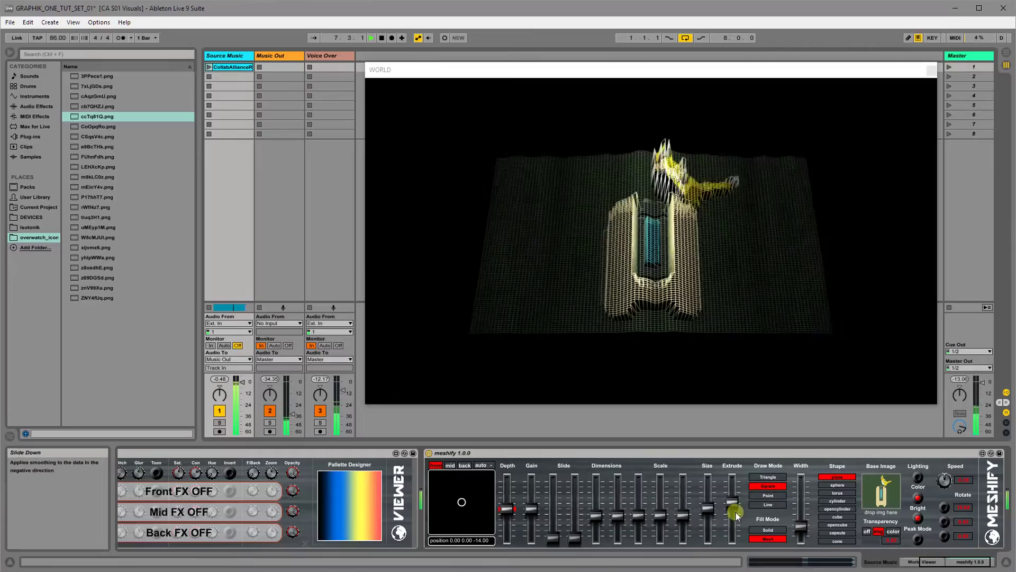
pyautogui.moveTo(704, 505); pyautogui.dragTo(711, 498)
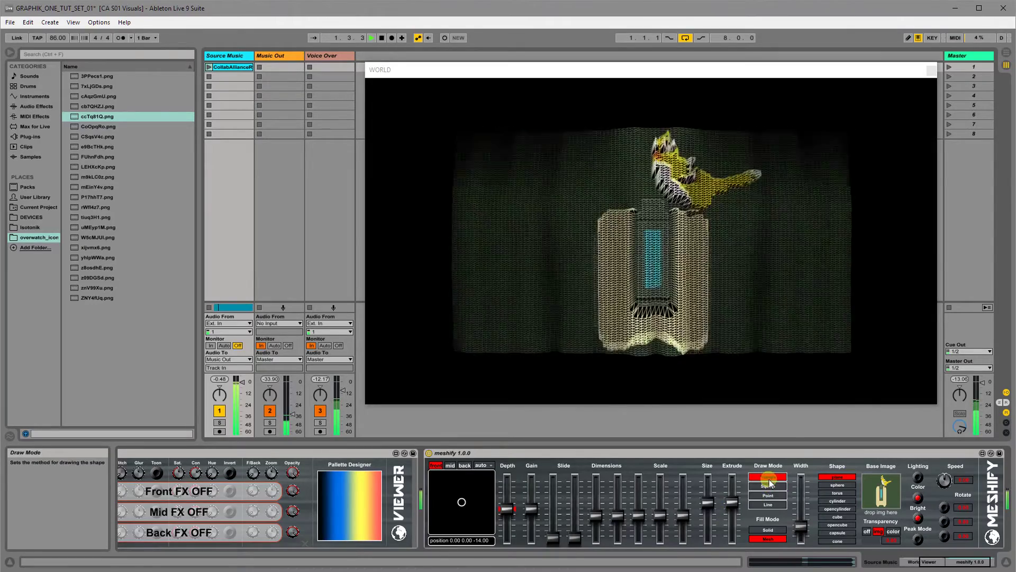
pyautogui.click(770, 531)
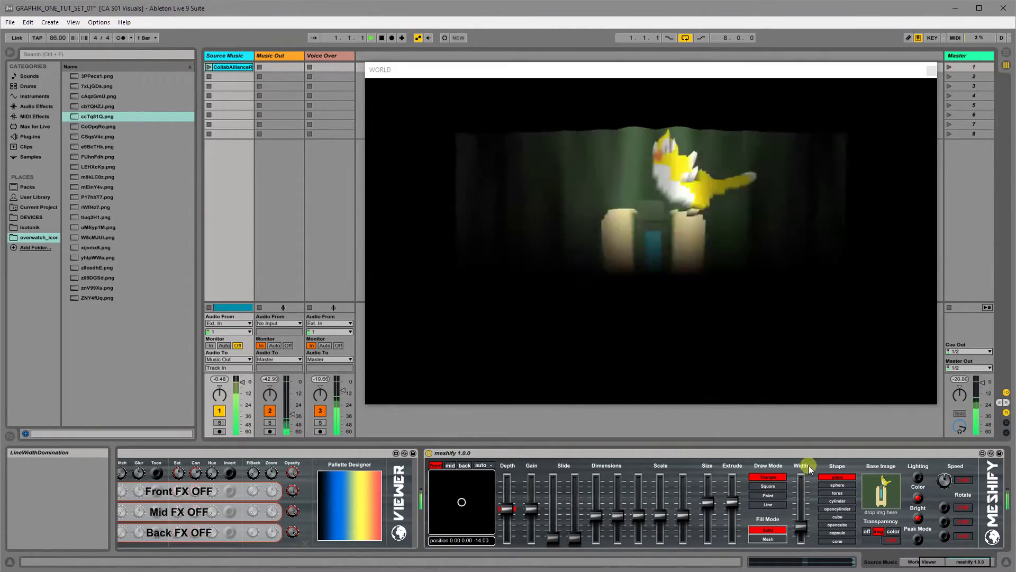
# - Preview the sphere, torus, cylinder, cube and capsule shapes while adjusting Depth and Extrude, and return the shape to plane
pyautogui.click(828, 452)
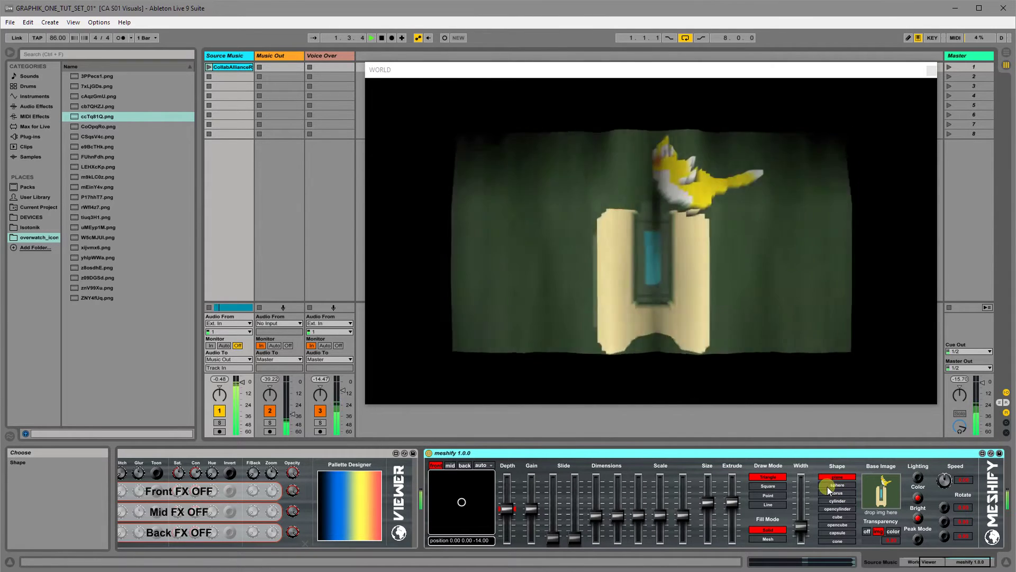
pyautogui.click(834, 484)
pyautogui.moveTo(507, 509); pyautogui.dragTo(507, 522)
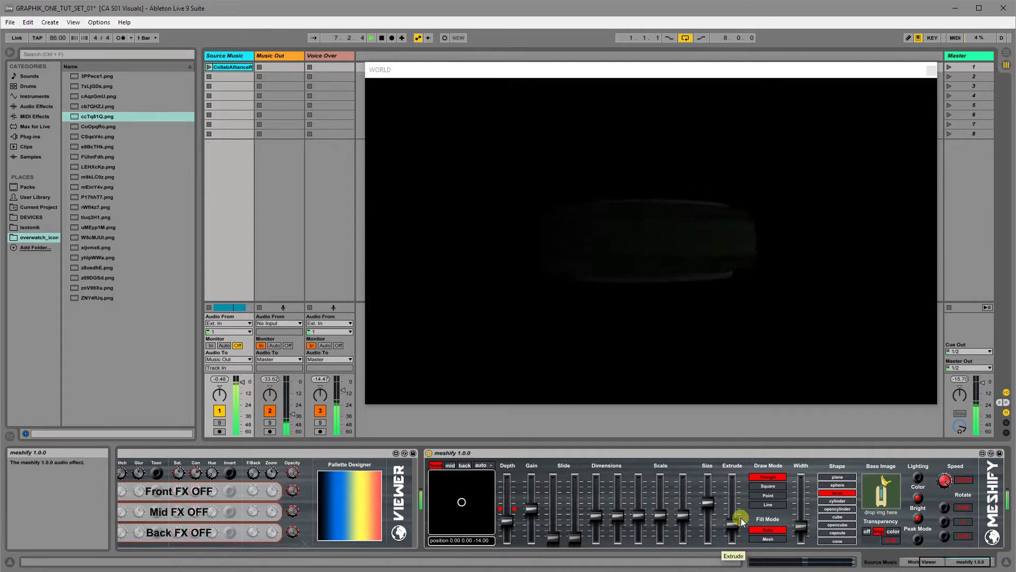
pyautogui.moveTo(742, 522); pyautogui.dragTo(739, 504)
pyautogui.click(845, 502)
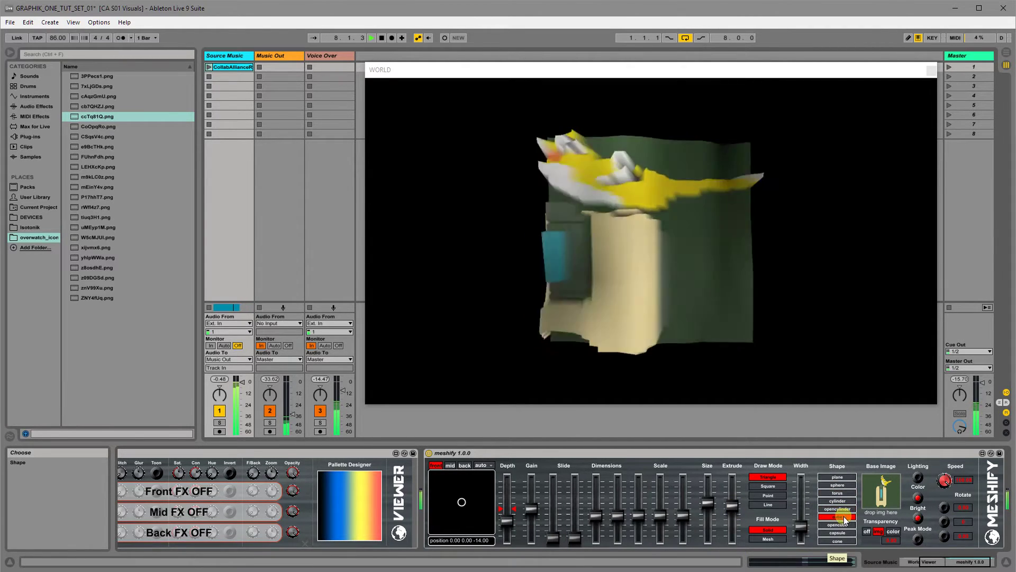
pyautogui.click(842, 532)
pyautogui.click(837, 477)
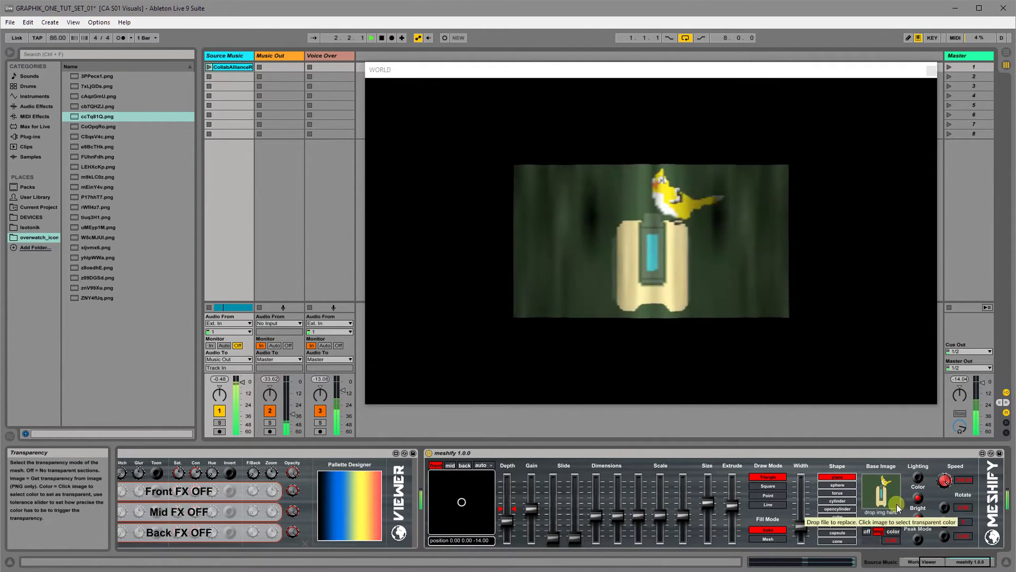
# - Switch the mesh's transparency mode to color and back to img, and enable Lighting
pyautogui.click(892, 532)
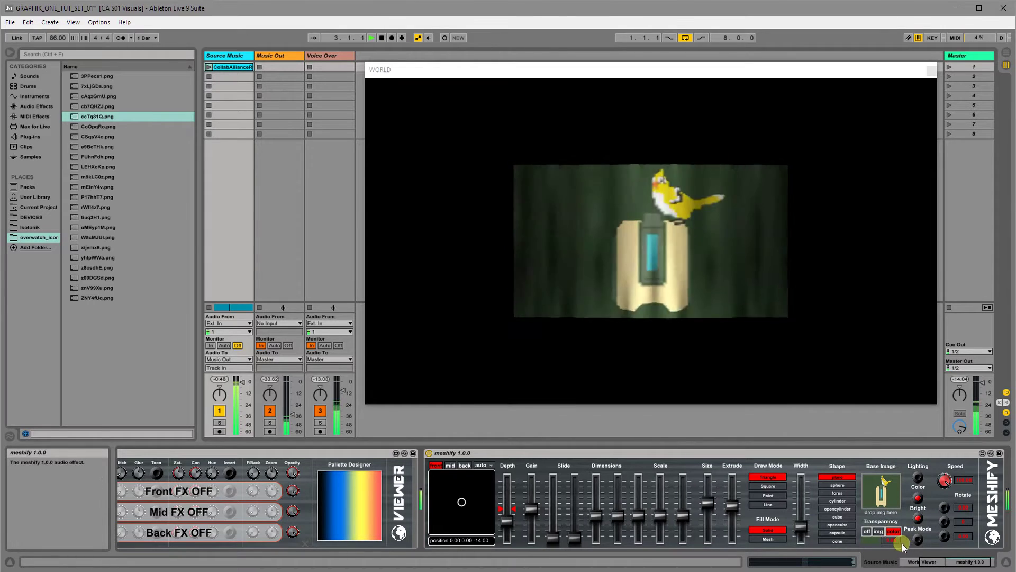
pyautogui.click(878, 531)
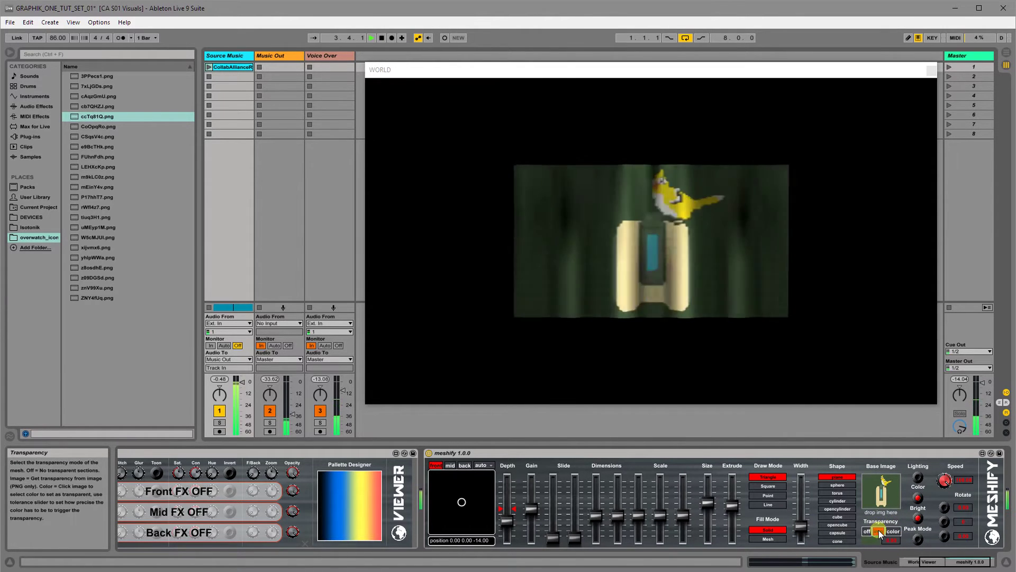
pyautogui.click(918, 477)
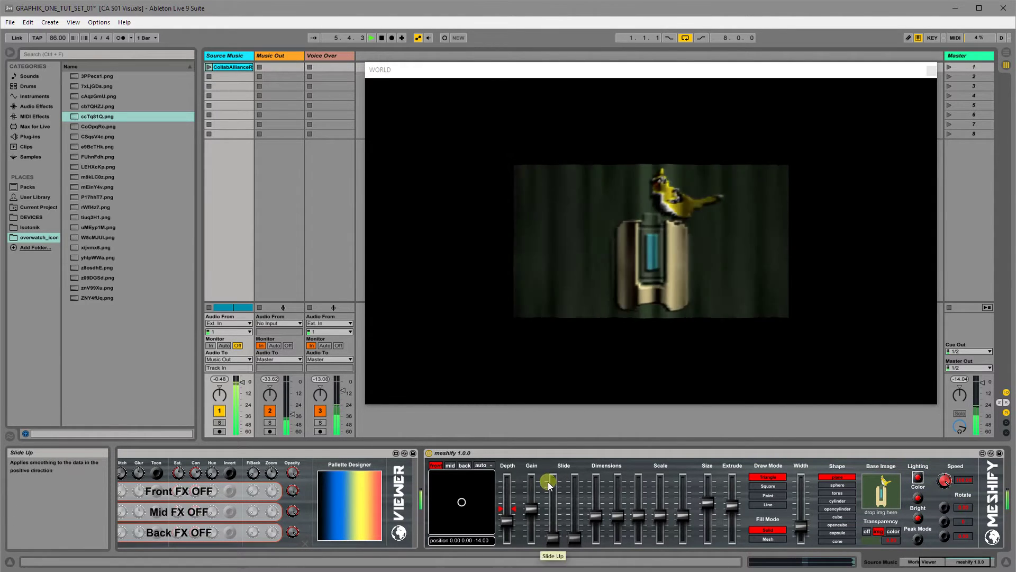
# - Bring the lit mesh closer with Depth, tilt it, and preview it as a rotated sphere
pyautogui.moveTo(506, 521)
pyautogui.mouseDown()
pyautogui.moveTo(503, 483)
pyautogui.moveTo(509, 505)
pyautogui.mouseUp()
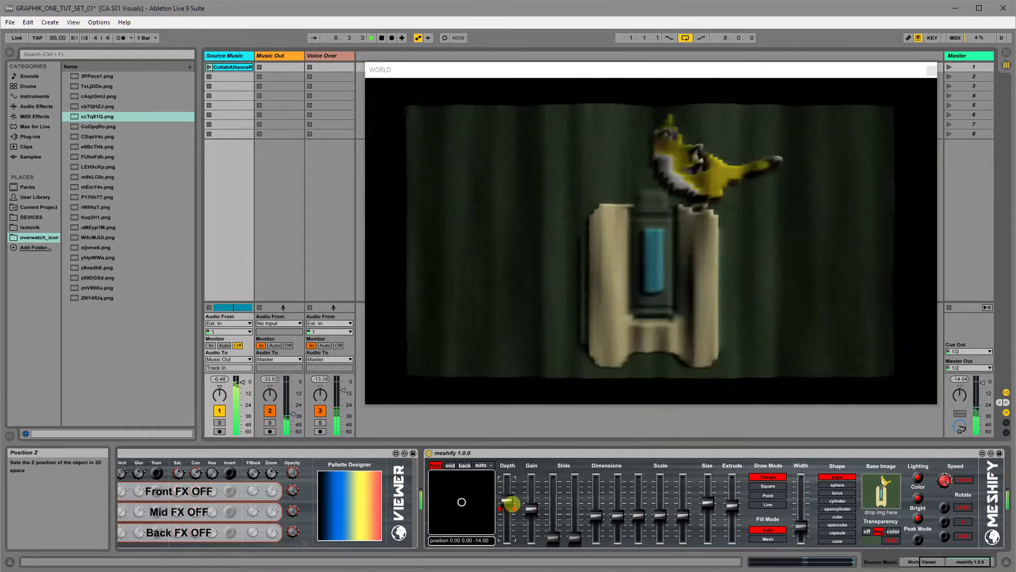
pyautogui.moveTo(963, 510)
pyautogui.mouseDown()
pyautogui.moveTo(962, 493)
pyautogui.moveTo(966, 516)
pyautogui.mouseUp()
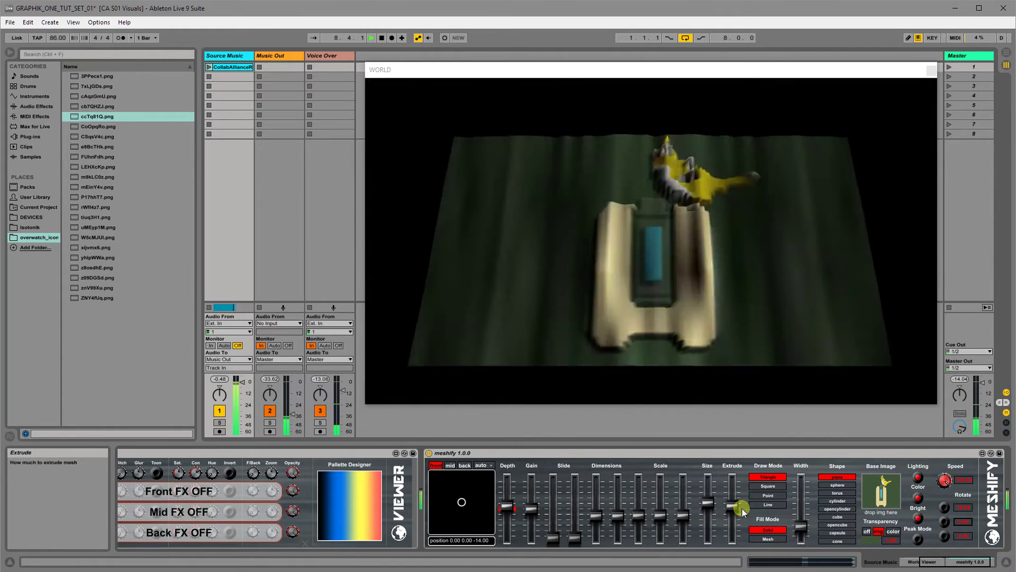
pyautogui.click(838, 485)
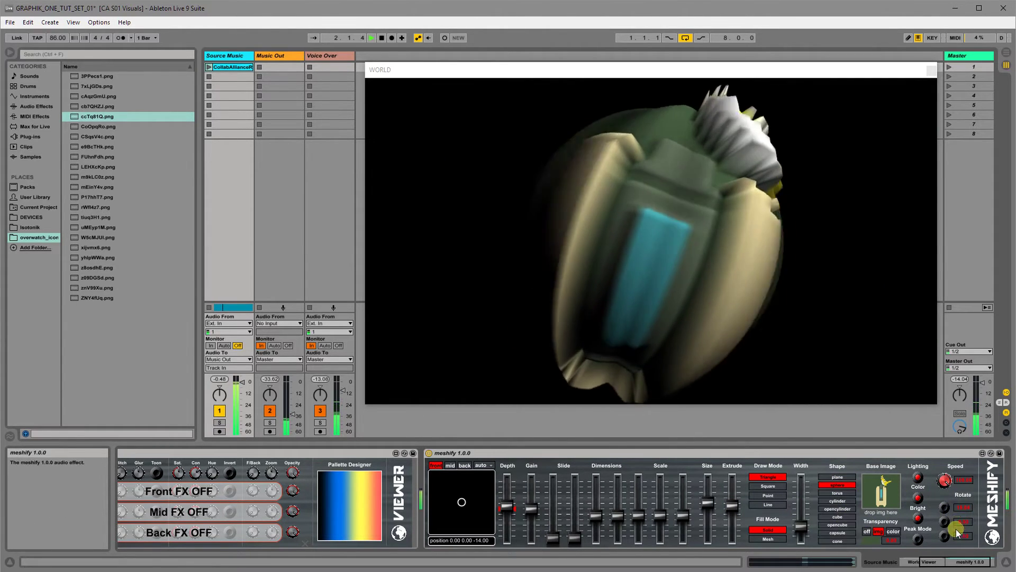
pyautogui.moveTo(960, 523)
pyautogui.mouseDown()
pyautogui.moveTo(969, 549)
pyautogui.moveTo(960, 521)
pyautogui.mouseUp()
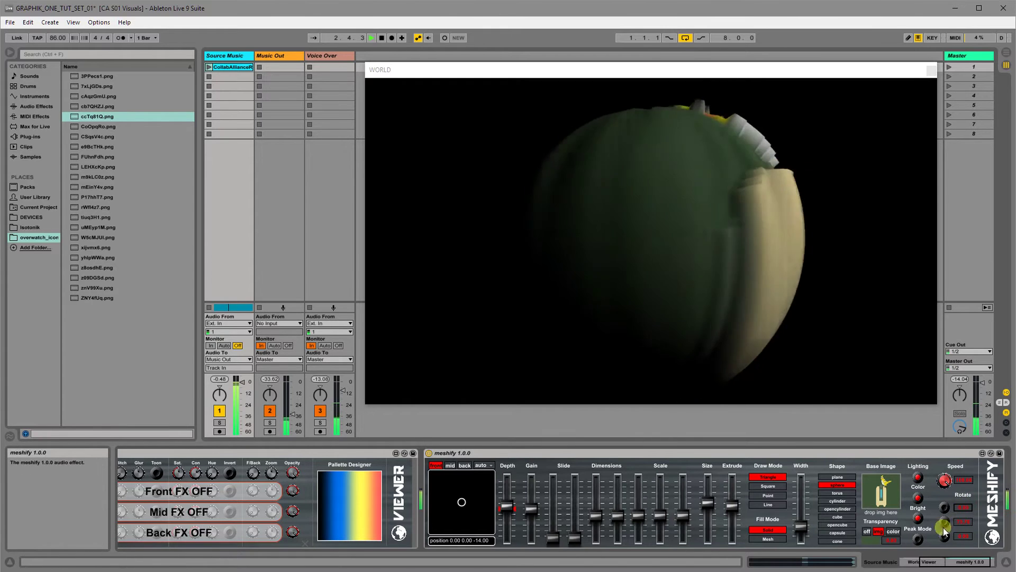
# - Turn off the Bright option and return the mesh to an unrotated plane shape
pyautogui.click(918, 518)
pyautogui.click(945, 510)
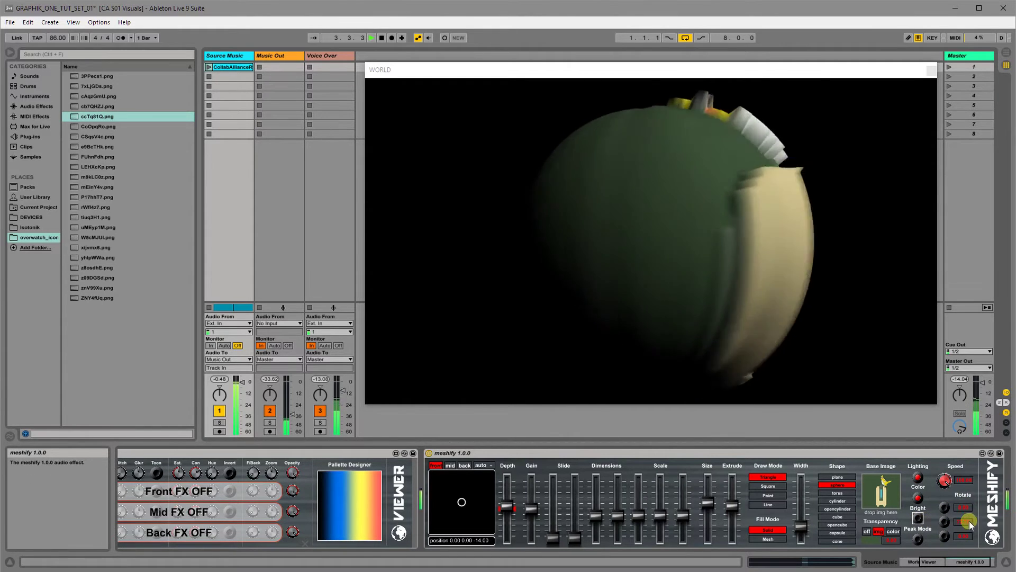
pyautogui.click(832, 477)
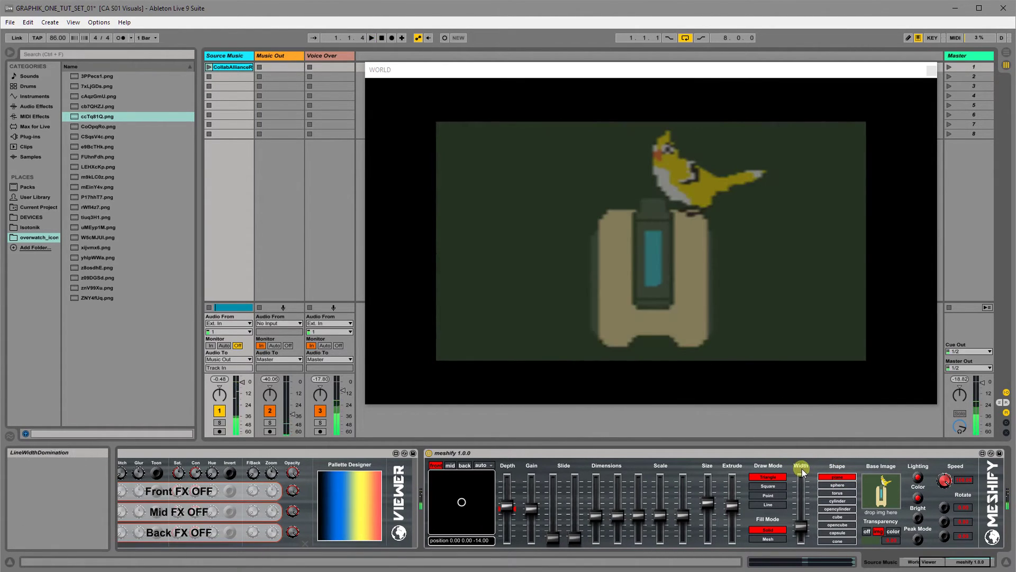
# - Toggle the Bright option on and back off, and enable Peak Mode for the mesh
pyautogui.click(918, 518)
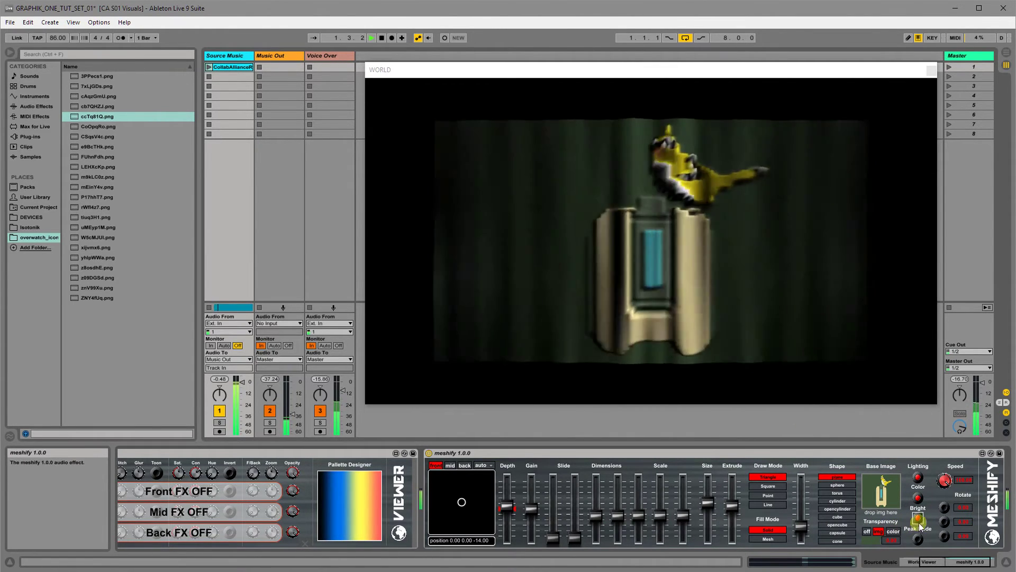
pyautogui.click(918, 518)
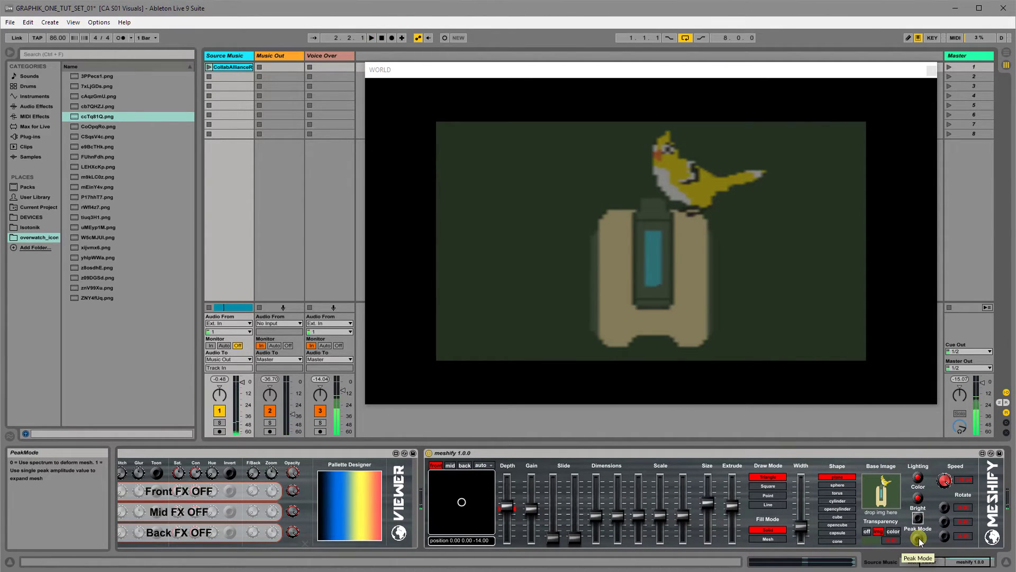
pyautogui.click(919, 538)
pyautogui.click(919, 538)
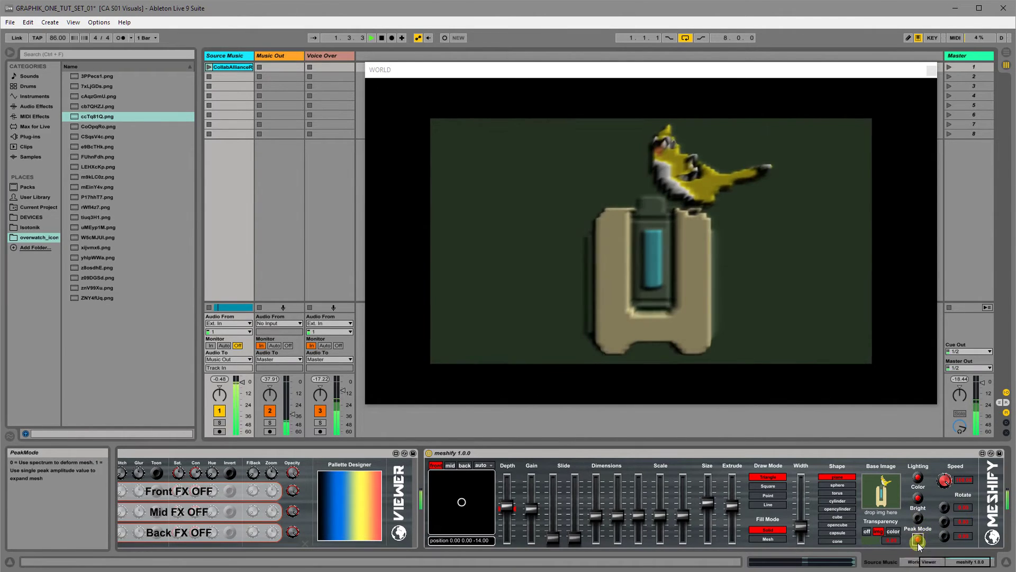
# - Increase the mesh's Extrude and adjust its X rotation until the plane is slightly tilted back
pyautogui.moveTo(961, 505); pyautogui.dragTo(961, 495)
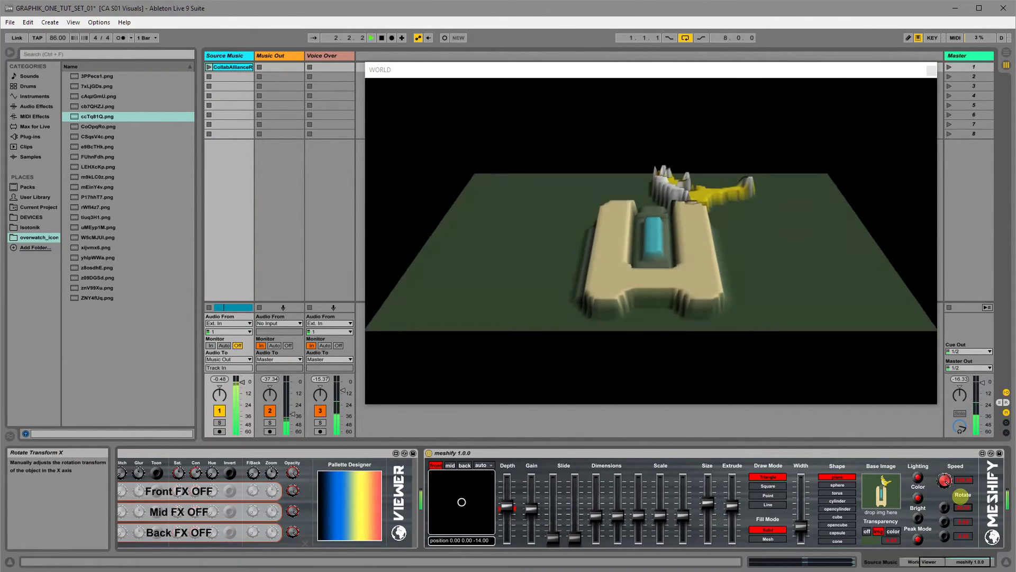
pyautogui.moveTo(732, 506); pyautogui.dragTo(734, 498)
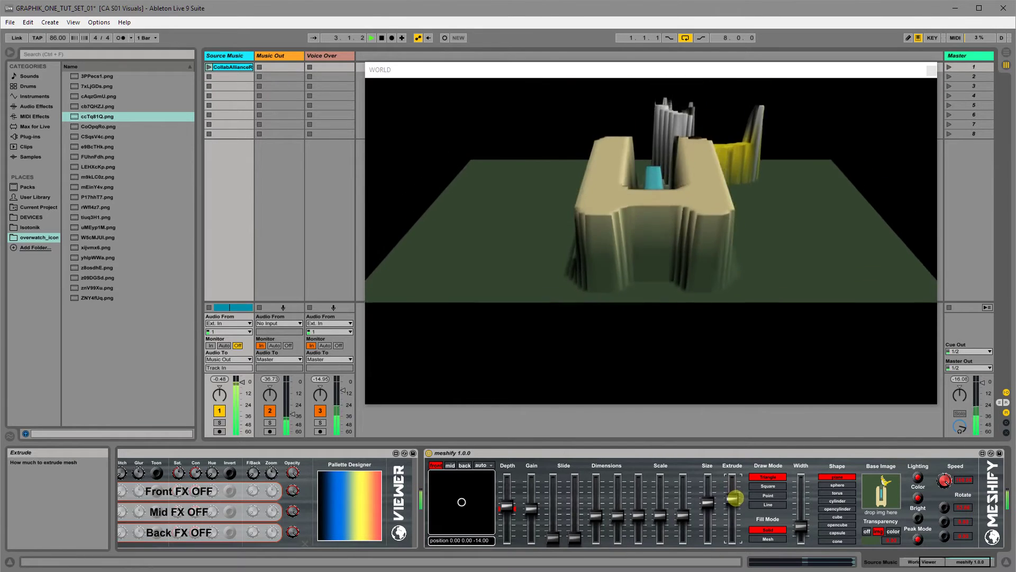
pyautogui.moveTo(961, 514); pyautogui.dragTo(965, 517)
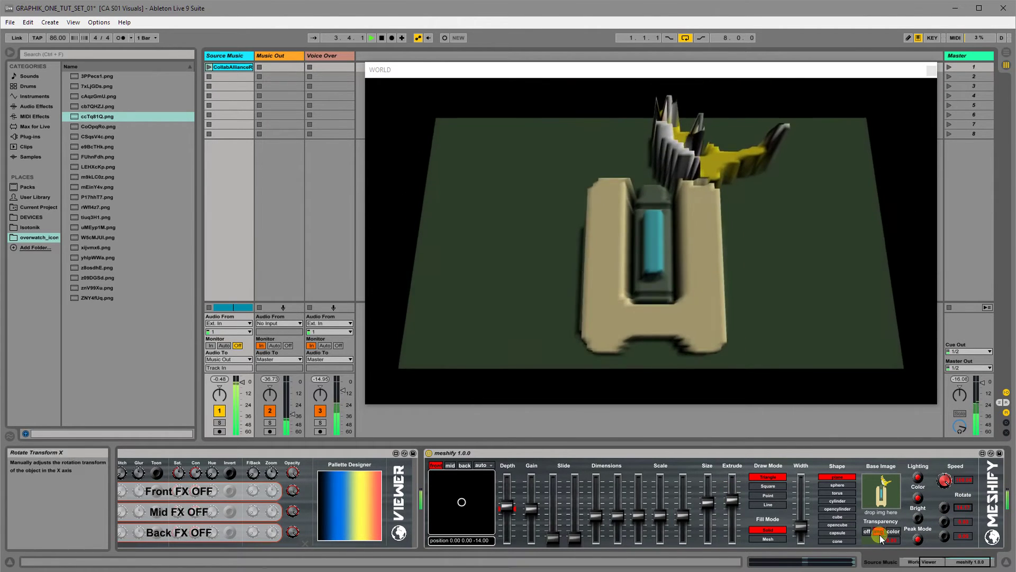
# - Switch Peak Mode off and back on to compare the deformation, and tilt the plane further around the X axis
pyautogui.click(918, 539)
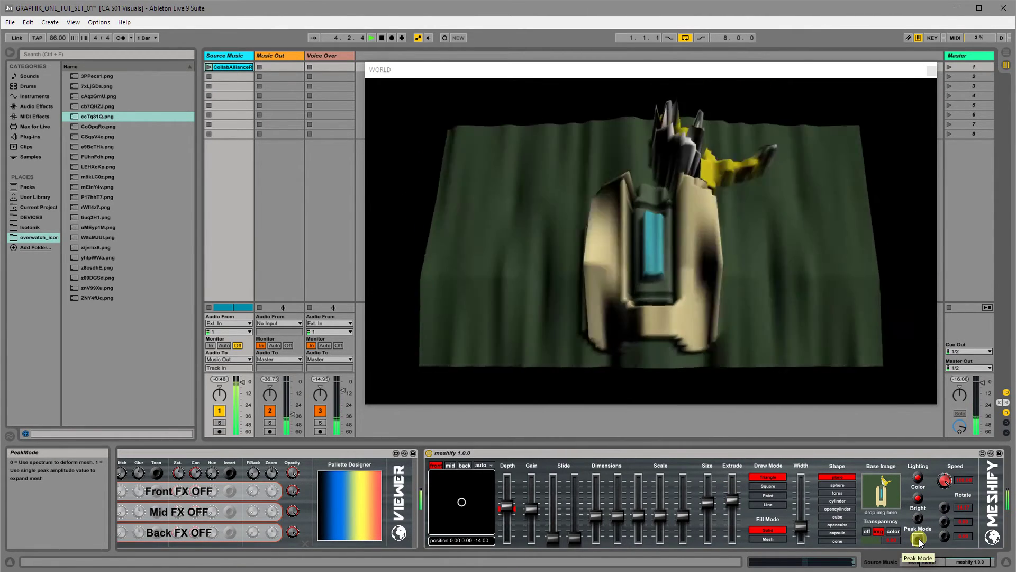
pyautogui.click(919, 539)
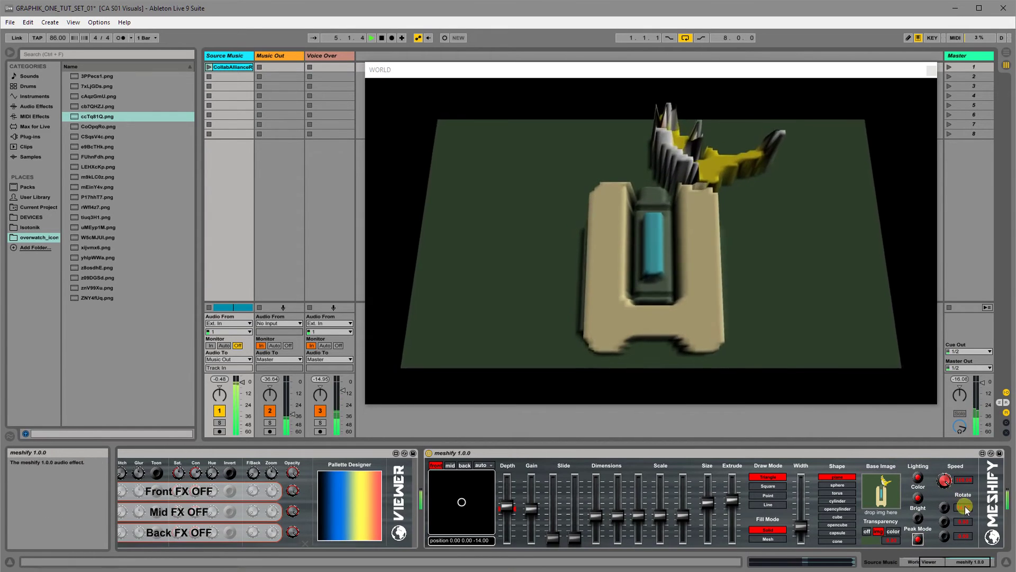
pyautogui.moveTo(964, 506); pyautogui.dragTo(963, 501)
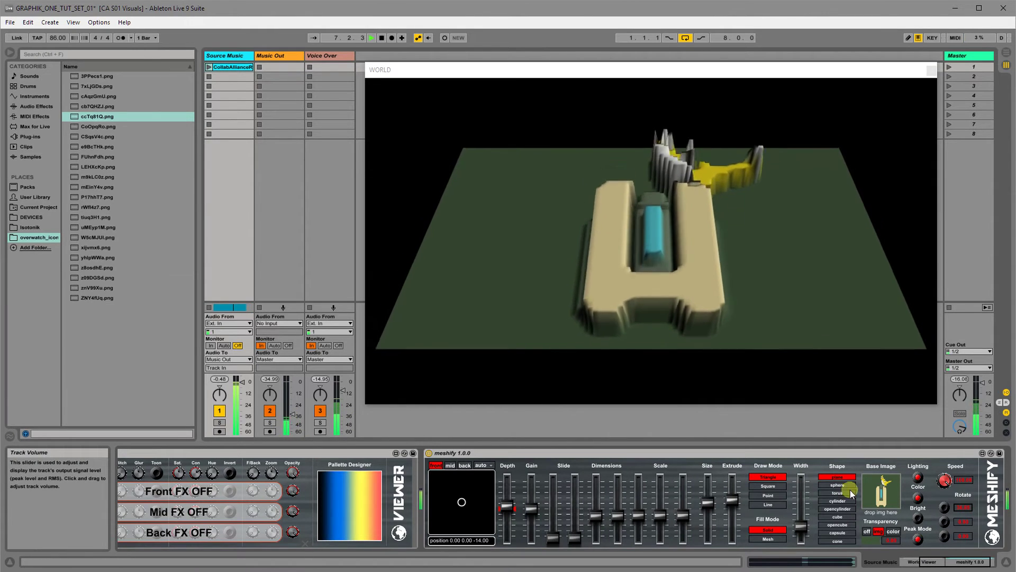
# - Preview the mesh in black and white, restore the image Color, and return the plane to its unrotated front view
pyautogui.click(917, 498)
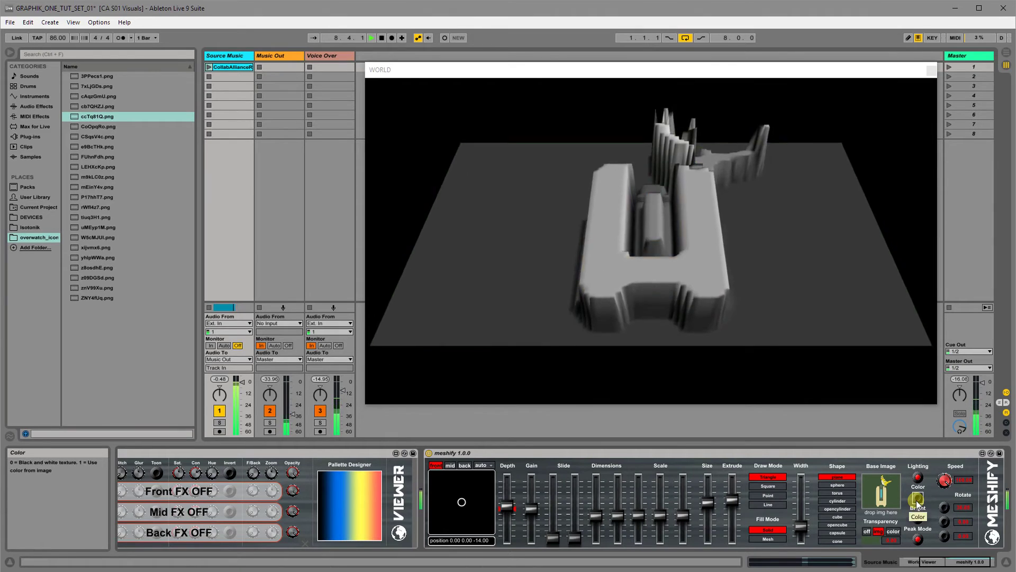
pyautogui.click(917, 500)
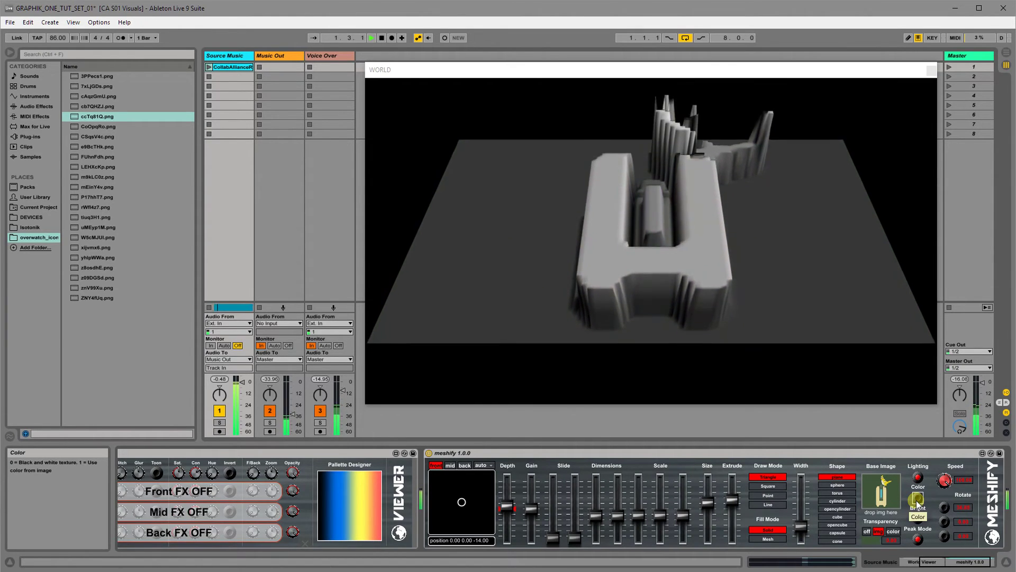
pyautogui.click(917, 500)
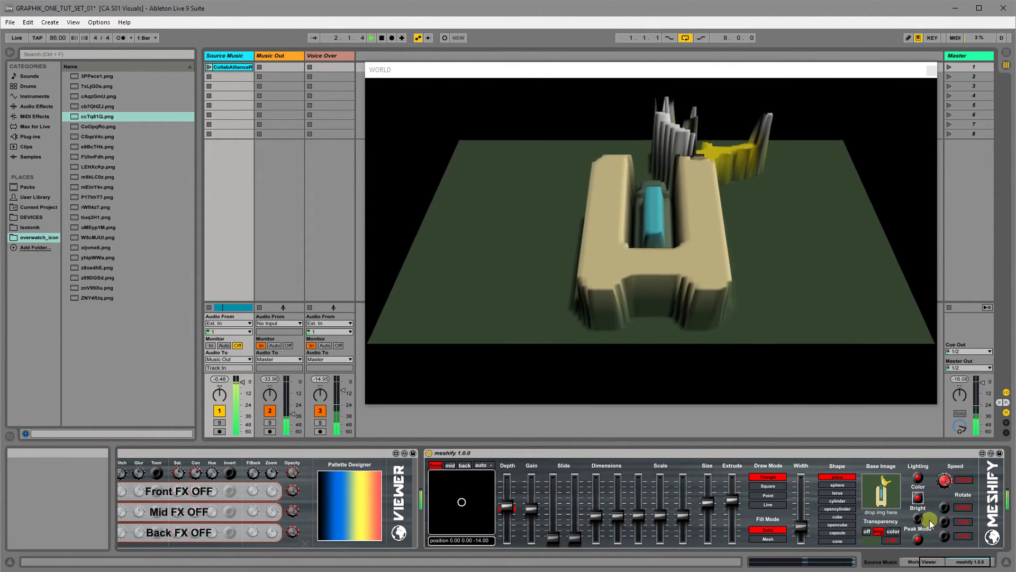
pyautogui.moveTo(958, 510)
pyautogui.mouseDown()
pyautogui.moveTo(963, 497)
pyautogui.moveTo(958, 516)
pyautogui.mouseUp()
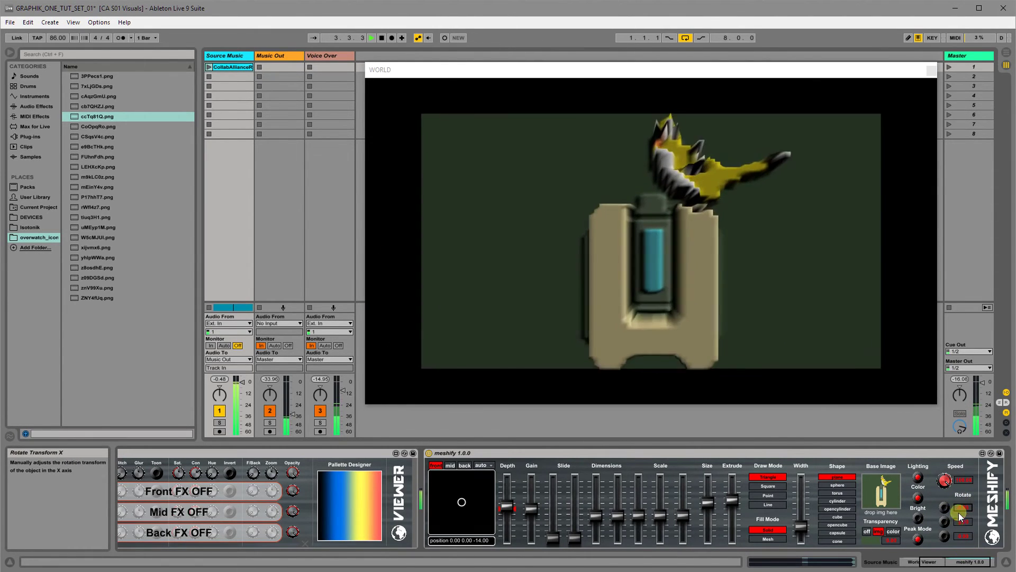
# - Preview the Point and Square draw modes and return the Draw Mode to Triangle
pyautogui.click(768, 495)
pyautogui.click(768, 486)
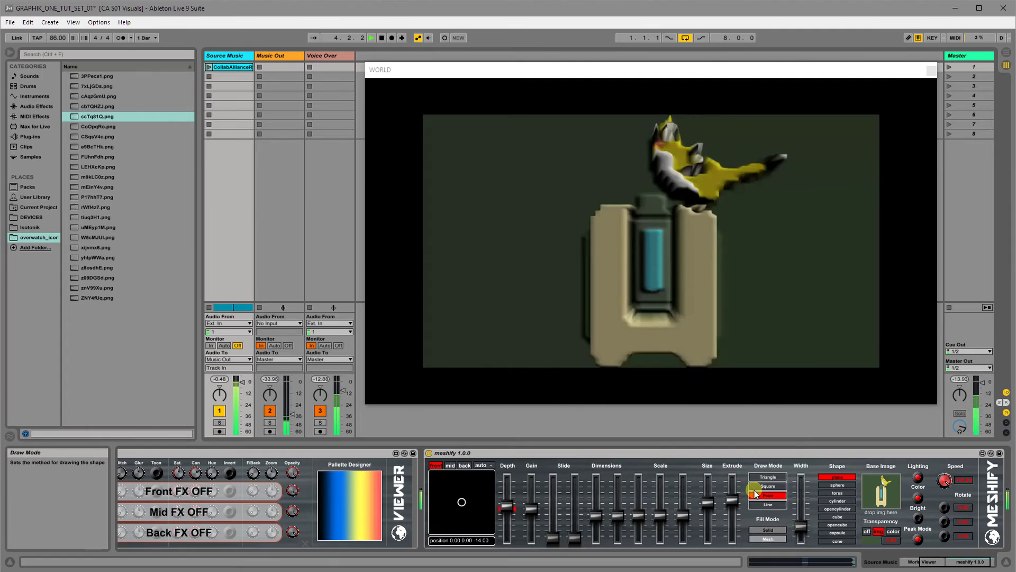
pyautogui.click(767, 495)
pyautogui.click(767, 485)
pyautogui.click(767, 476)
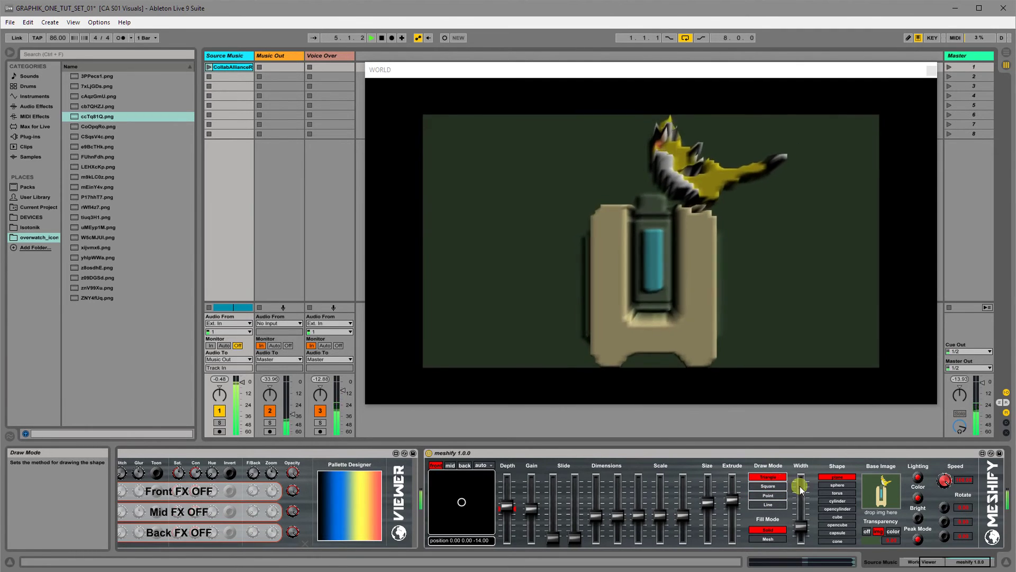
# - Turn the plane into a wireframe sphere with the Mesh fill mode, lowering its first Dimensions value and moving it farther back with Depth
pyautogui.click(834, 486)
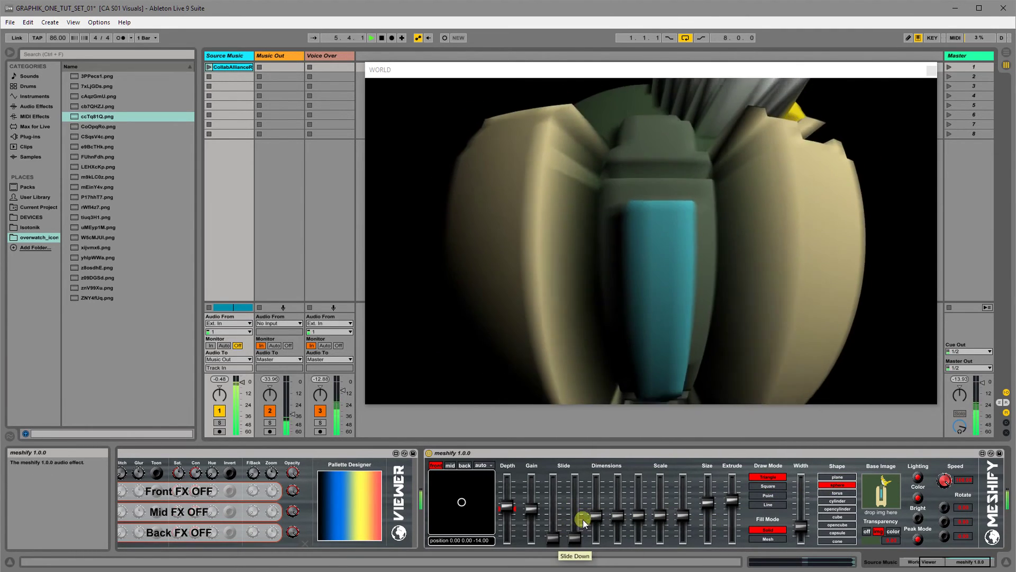
pyautogui.moveTo(595, 516); pyautogui.dragTo(609, 521)
pyautogui.click(783, 538)
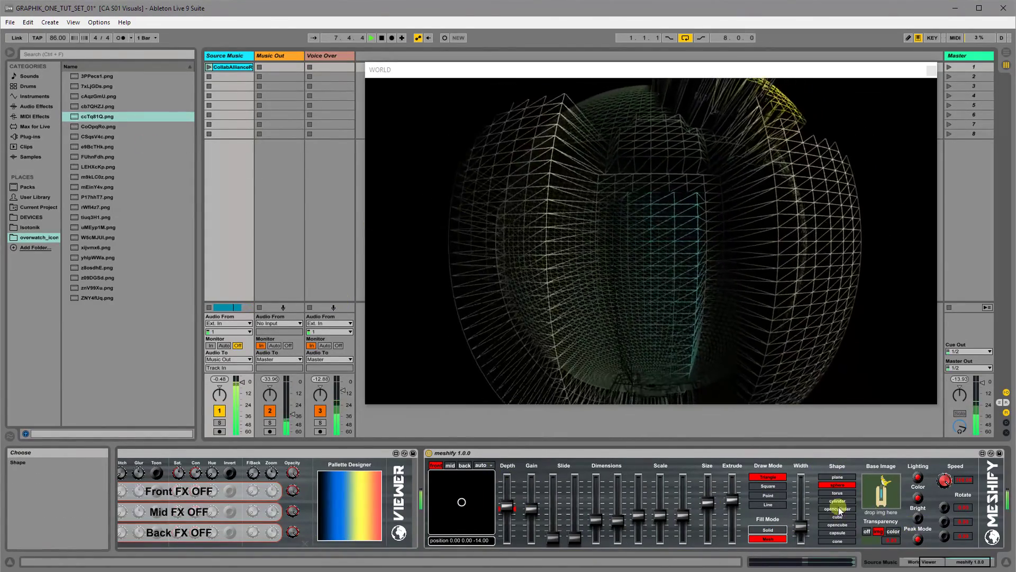
pyautogui.moveTo(504, 509); pyautogui.dragTo(509, 527)
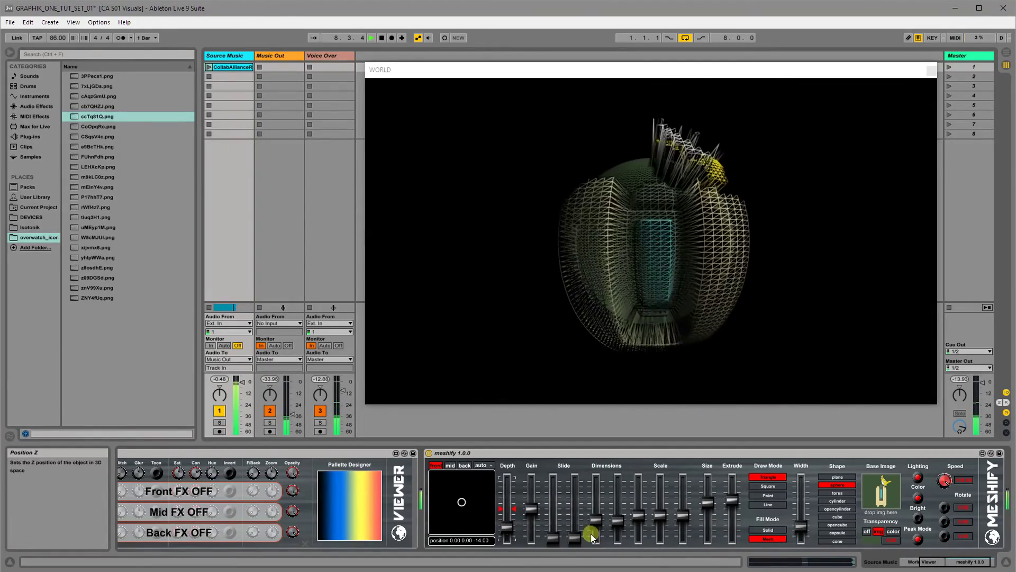